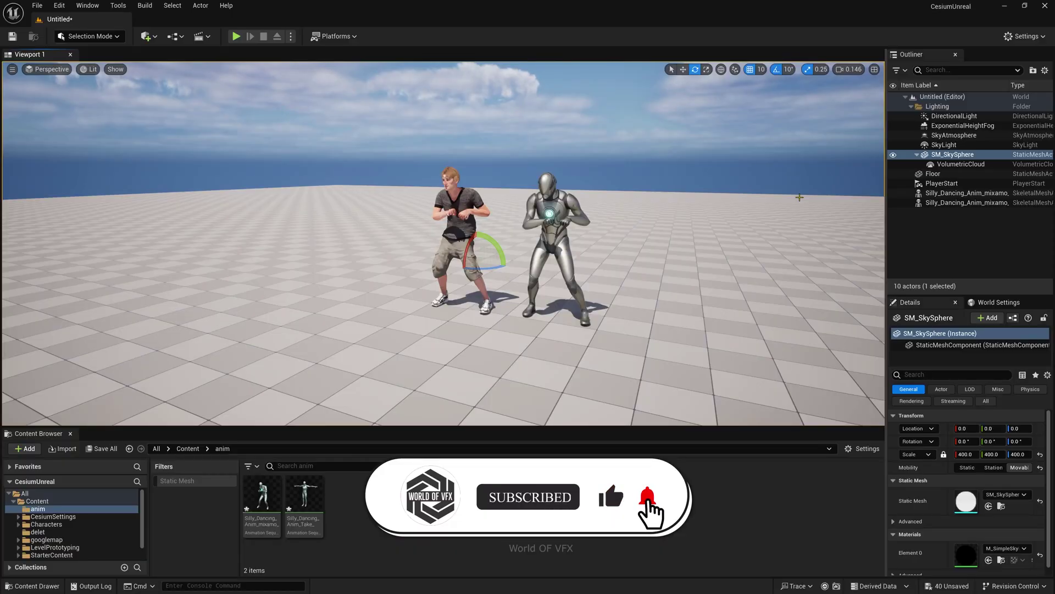
- Create a new level with a floor and sky lighting, without saving the current level
{"action": "left_click", "coordinate": [37, 12]}
{"action": "left_click", "coordinate": [55, 41]}
{"action": "left_click", "coordinate": [557, 262]}
{"action": "left_click", "coordinate": [587, 393]}
{"action": "left_click", "coordinate": [620, 408]}
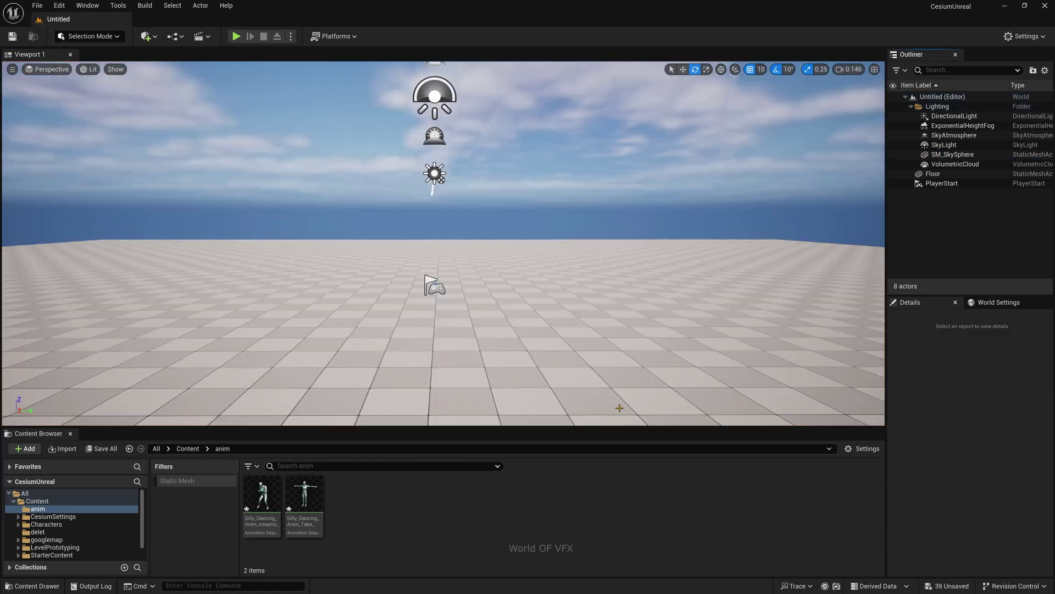
- Switch to Mixamo and download Silly Dancing on Remy as FBX Binary with skin, 30 frames per second and no keyframe reduction
{"action": "key", "text": "alt+Tab"}
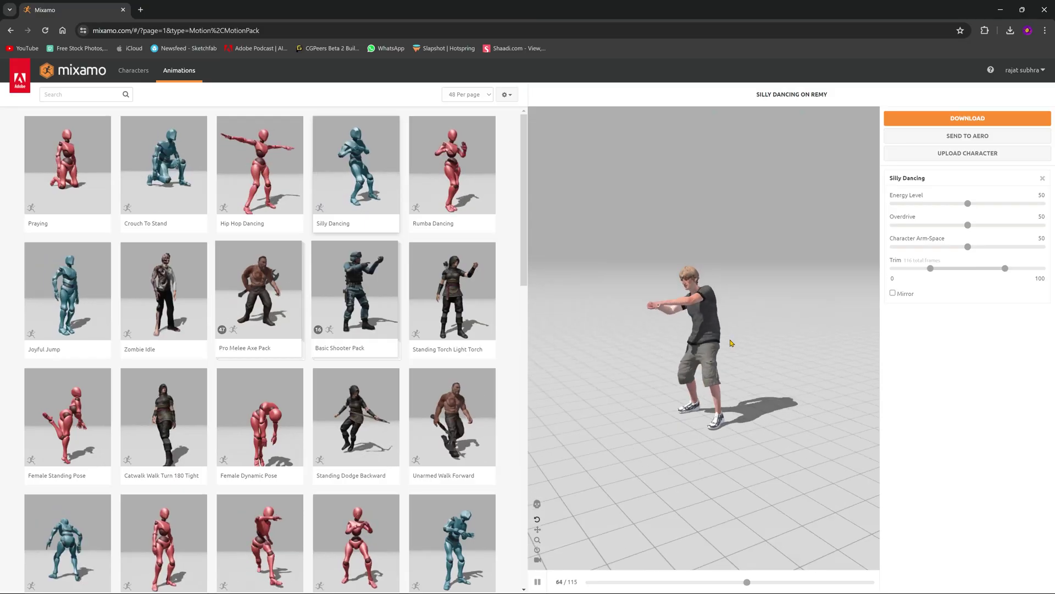
{"action": "left_click_drag", "start_coordinate": [799, 344], "coordinate": [655, 301]}
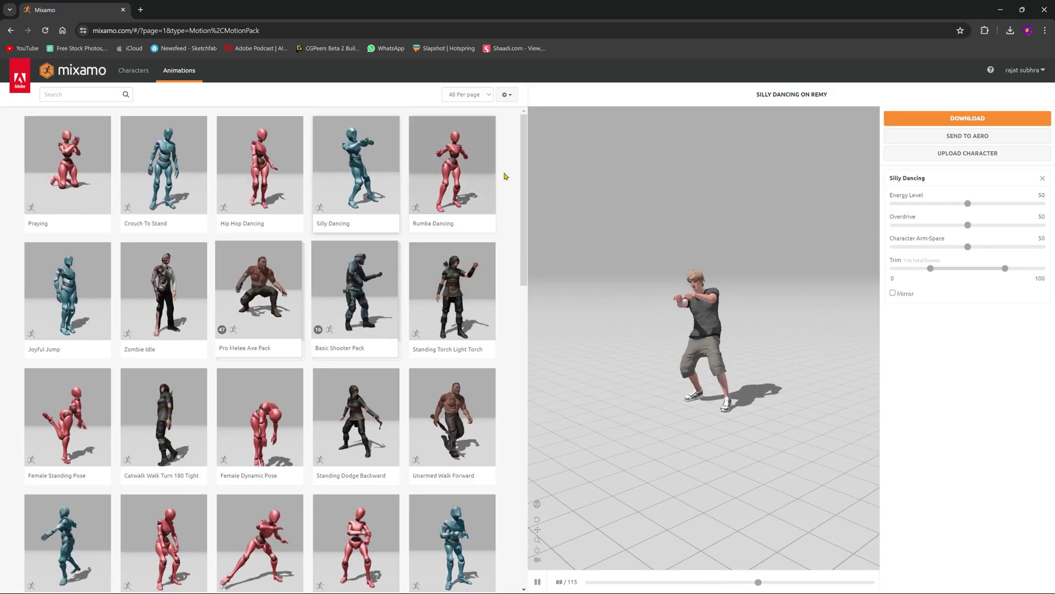
{"action": "scroll", "coordinate": [352, 524], "scroll_direction": "down", "scroll_amount": 4}
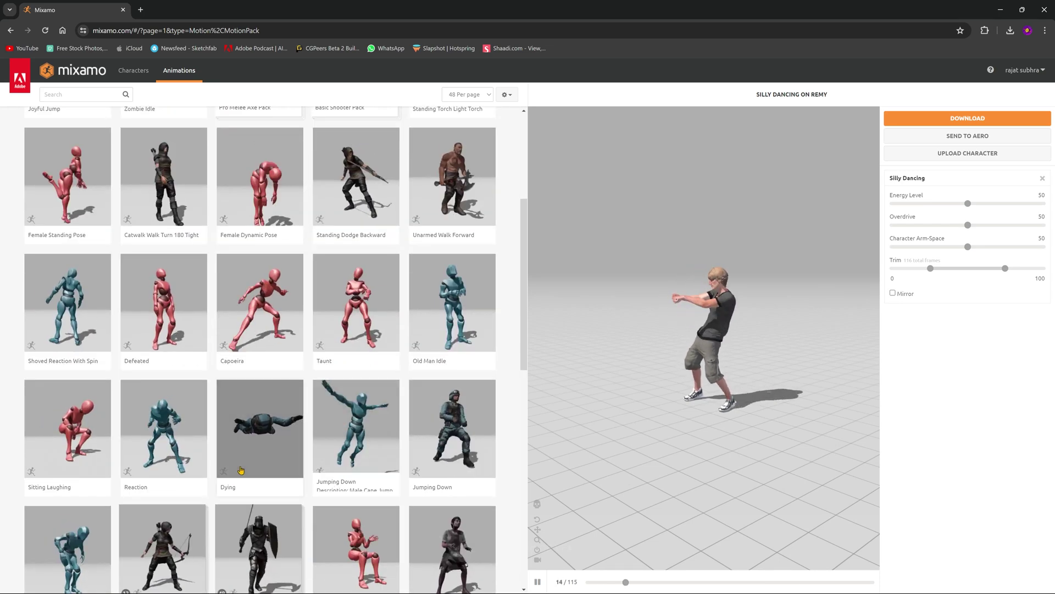
{"action": "left_click", "coordinate": [967, 118]}
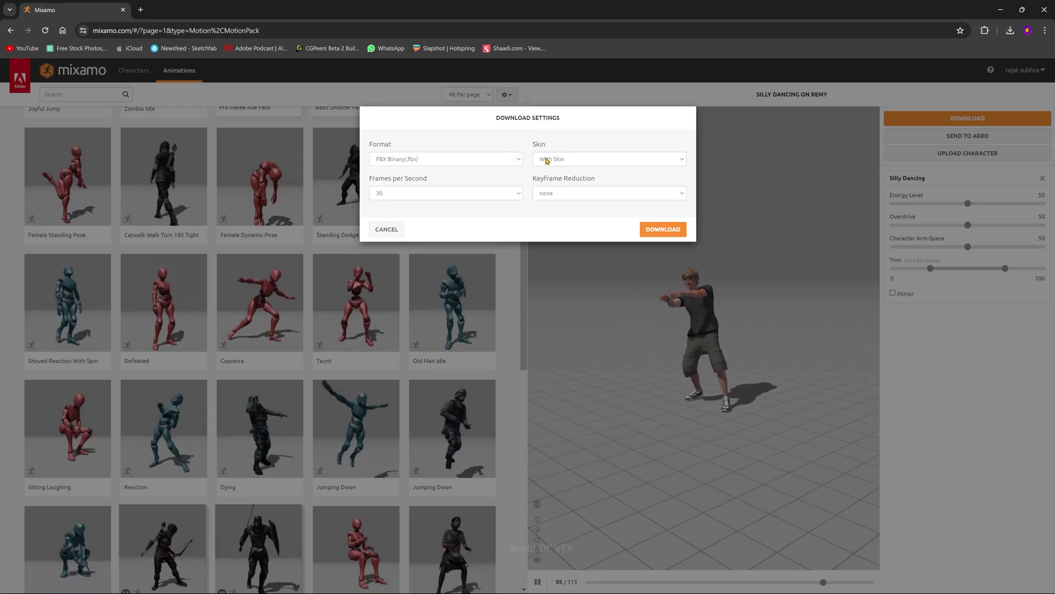
{"action": "left_click", "coordinate": [654, 233]}
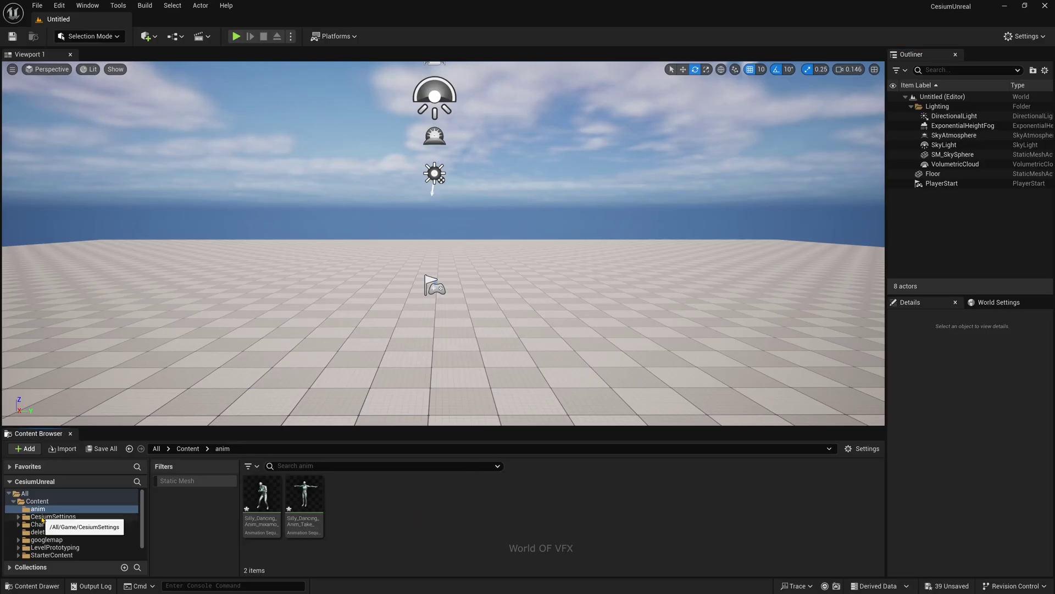
{"action": "left_click", "coordinate": [28, 448]}
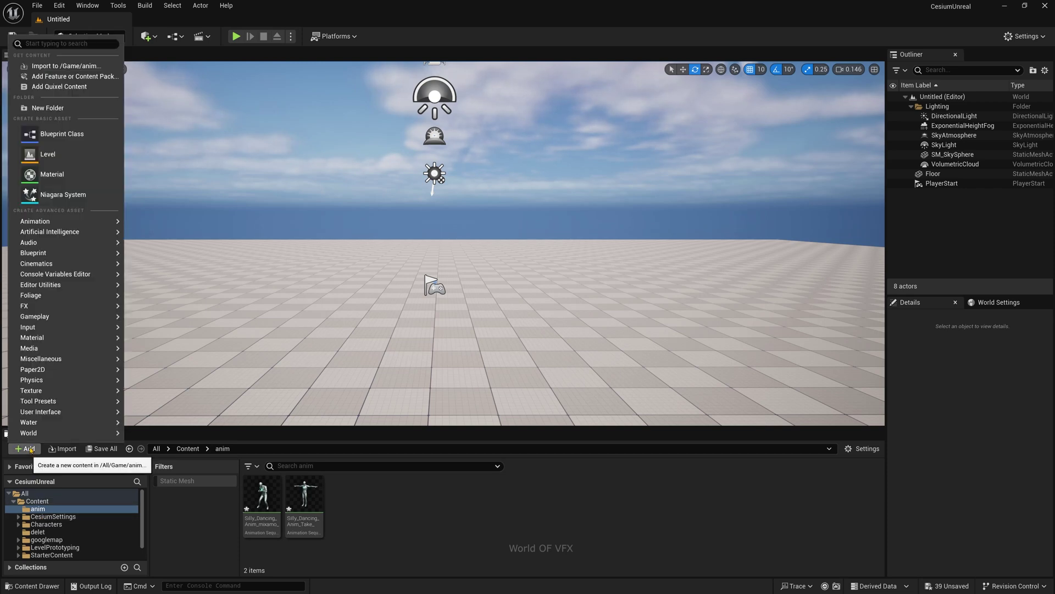
{"action": "left_click", "coordinate": [70, 80]}
{"action": "left_click", "coordinate": [402, 269]}
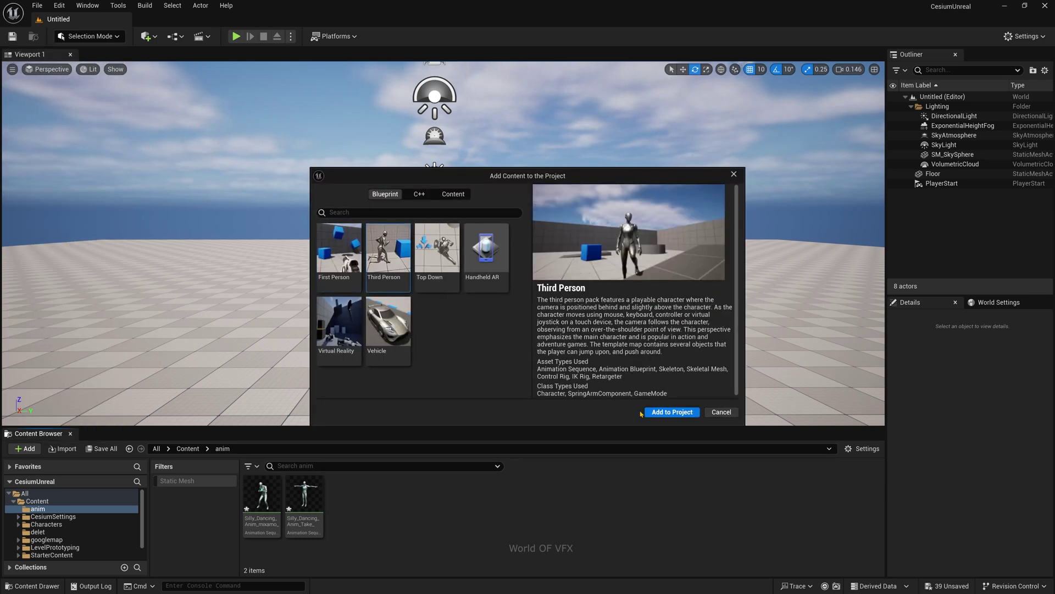
{"action": "left_click", "coordinate": [722, 412]}
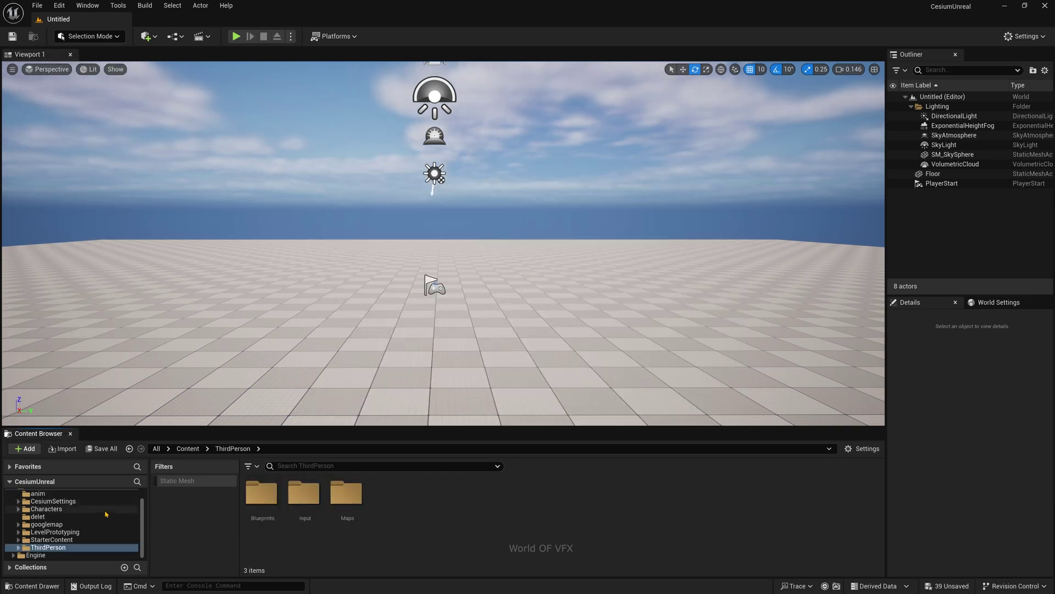
- Import the Silly_Dancing FBX into the char folder as a skeletal mesh with animations, then clear and close the message log
{"action": "scroll", "coordinate": [98, 519], "scroll_direction": "up", "scroll_amount": 1}
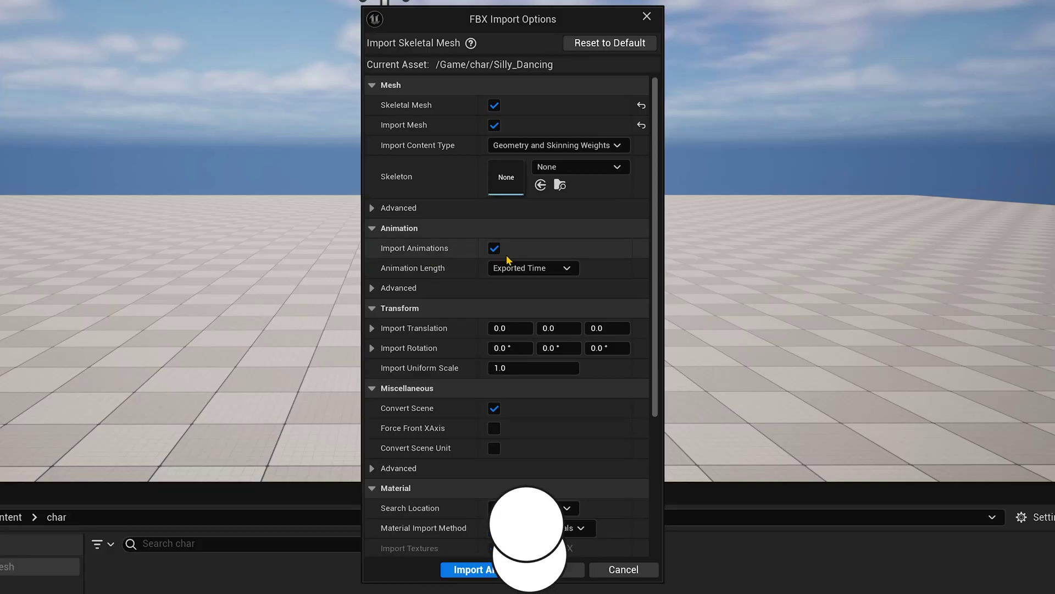
{"action": "left_click", "coordinate": [495, 249]}
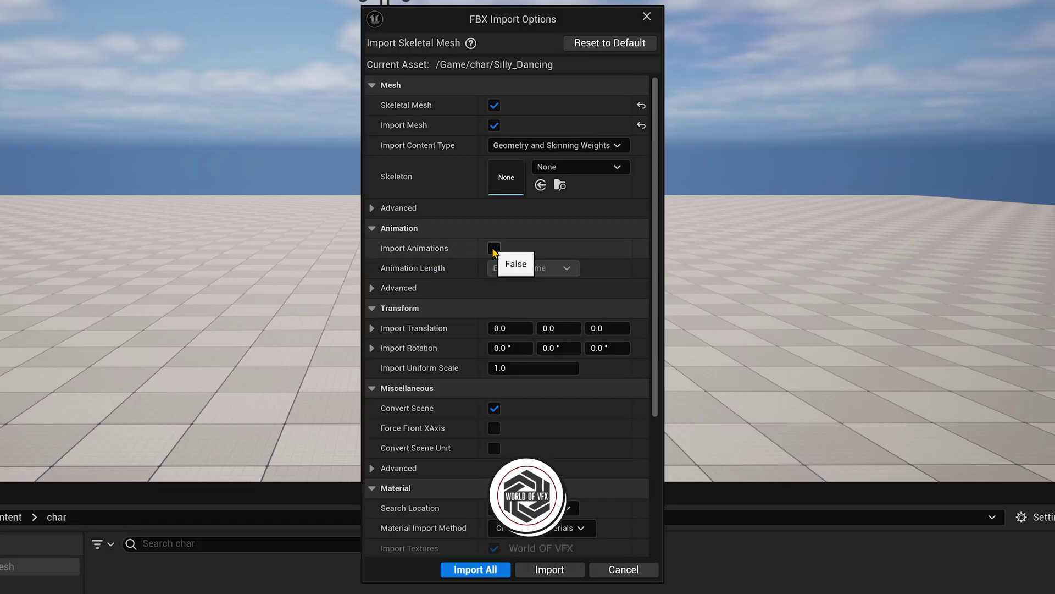
{"action": "left_click", "coordinate": [495, 249]}
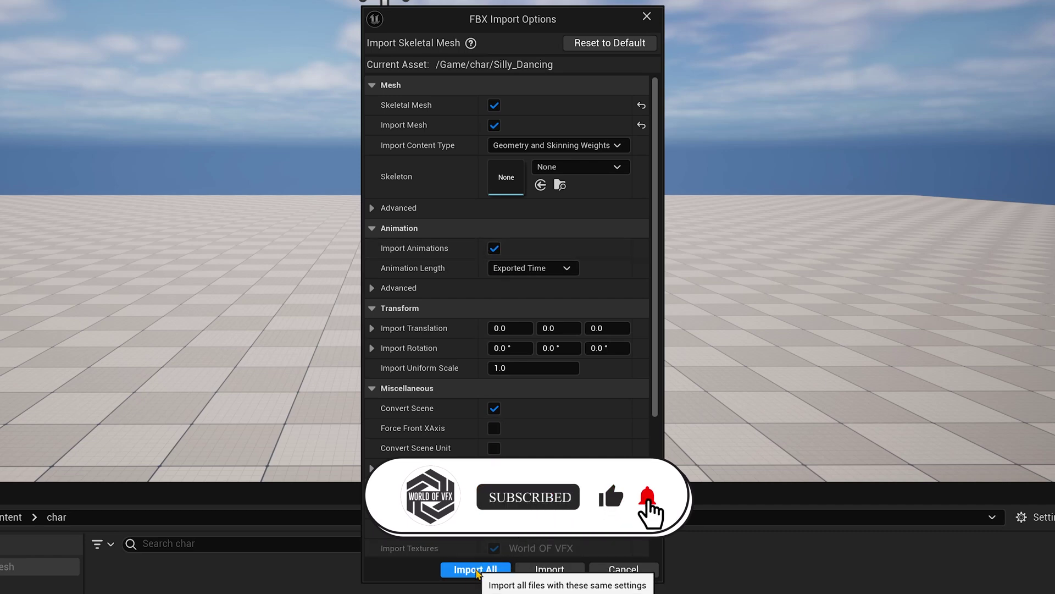
{"action": "left_click", "coordinate": [476, 570]}
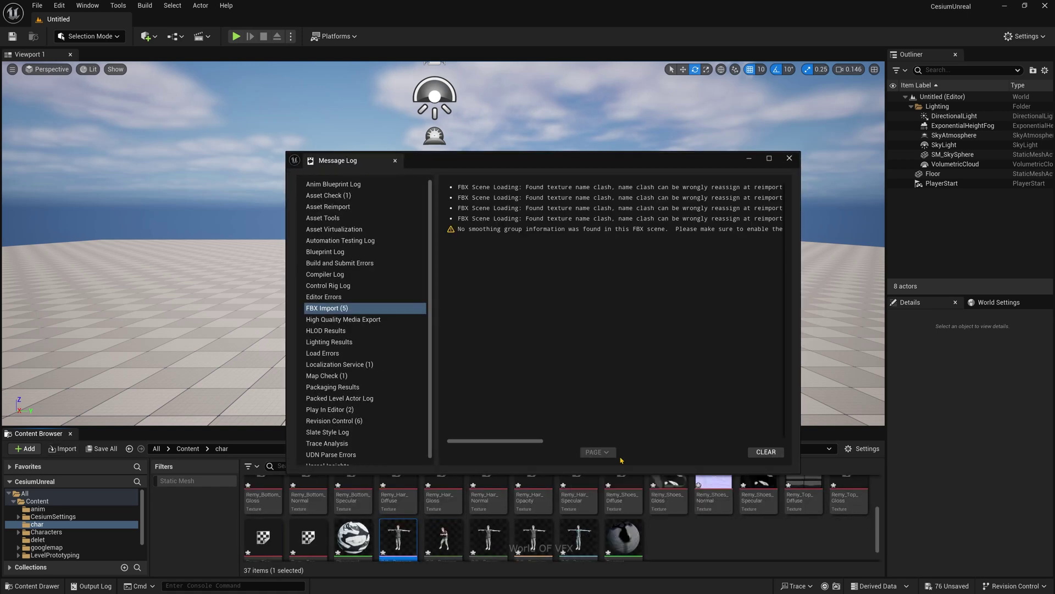
{"action": "left_click", "coordinate": [766, 452]}
{"action": "left_click", "coordinate": [789, 159]}
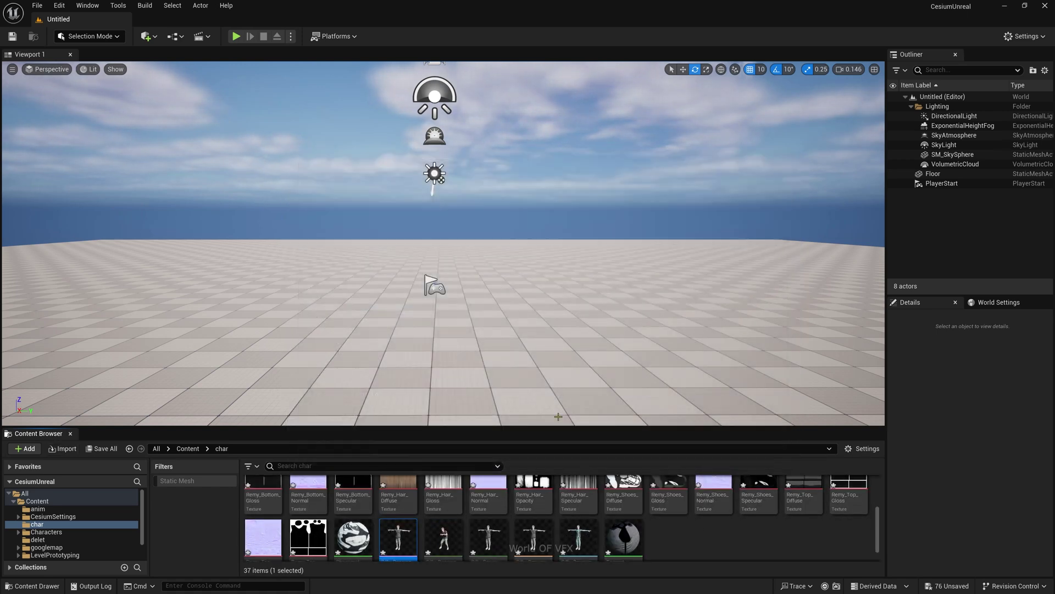
- Inspect the imported Silly_Dancing skeletal mesh and scrub through its mixamo_com animation sequence, closing each editor when done
{"action": "scroll", "coordinate": [385, 522], "scroll_direction": "down", "scroll_amount": 1}
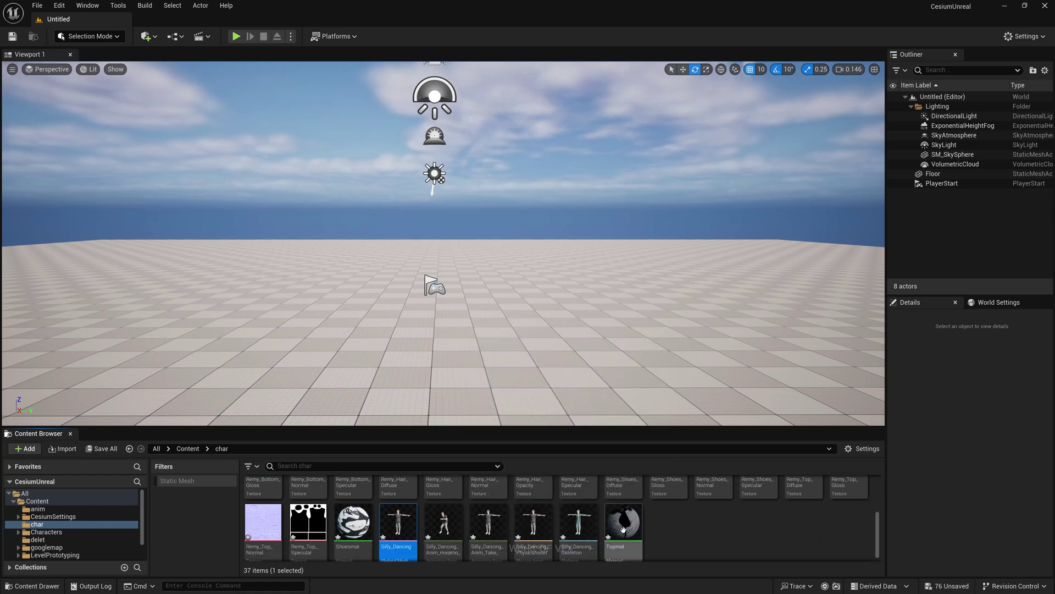
{"action": "double_click", "coordinate": [398, 523]}
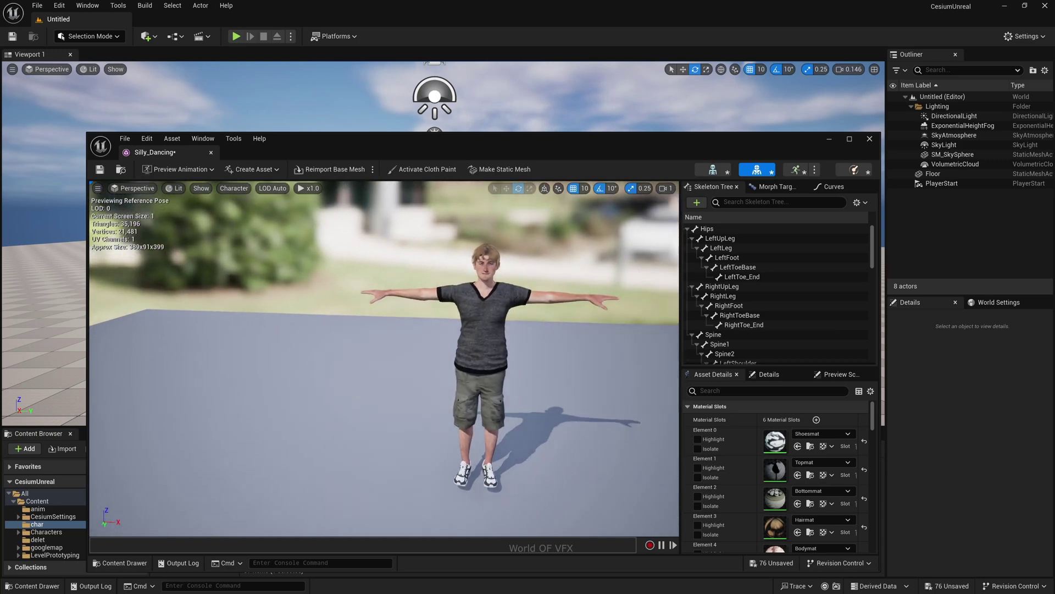
{"action": "left_click", "coordinate": [869, 138]}
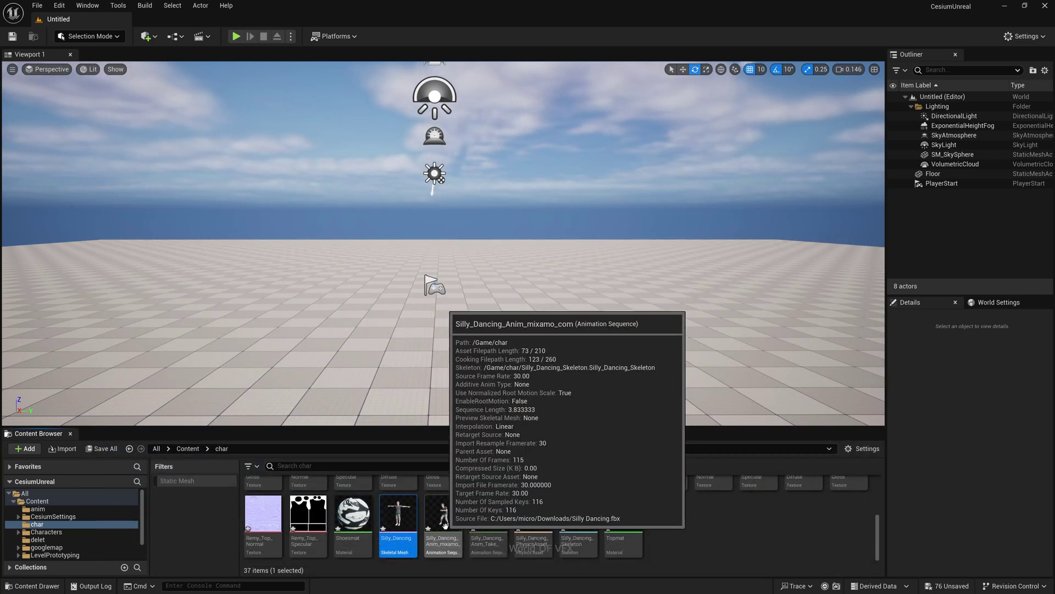
{"action": "double_click", "coordinate": [443, 519]}
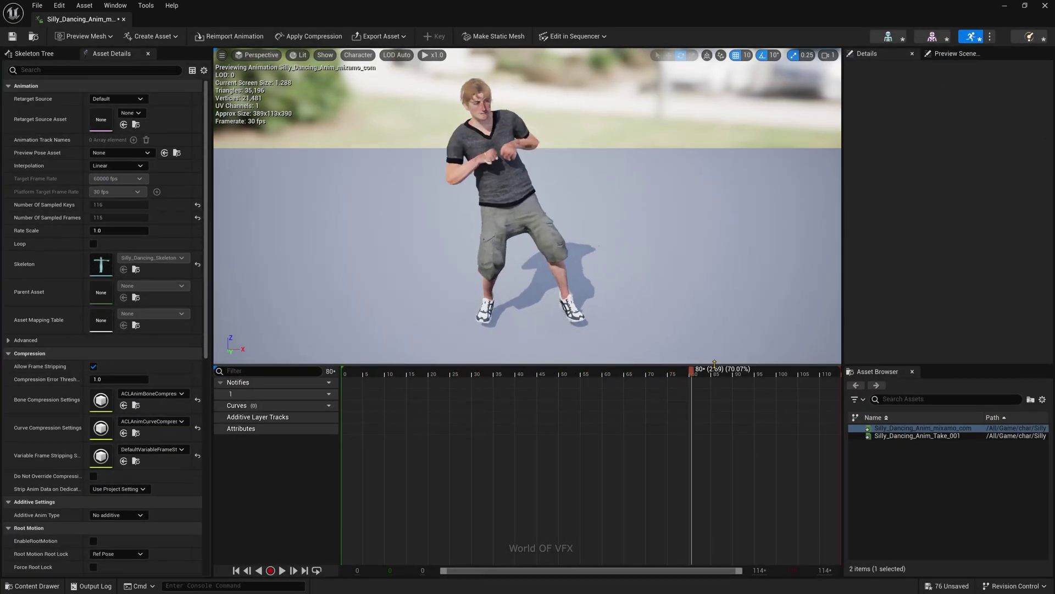
{"action": "left_click", "coordinate": [387, 373]}
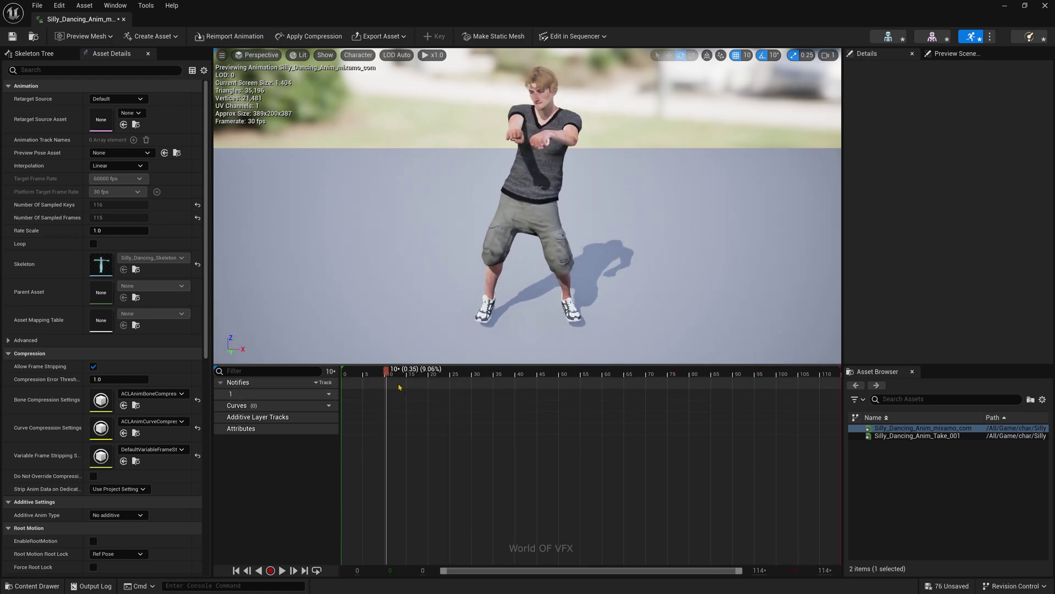
{"action": "left_click", "coordinate": [1045, 6]}
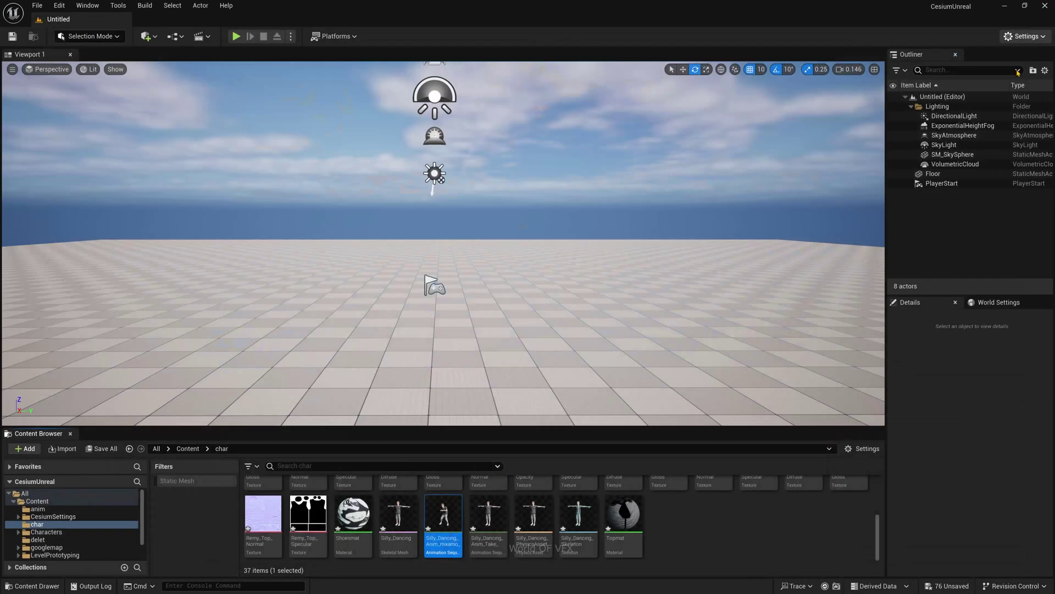
- Start retargeting the Silly_Dancing_Anim_mixamo_com animation and set SK_Mannequin as the target skeletal mesh
{"action": "right_click", "coordinate": [453, 517]}
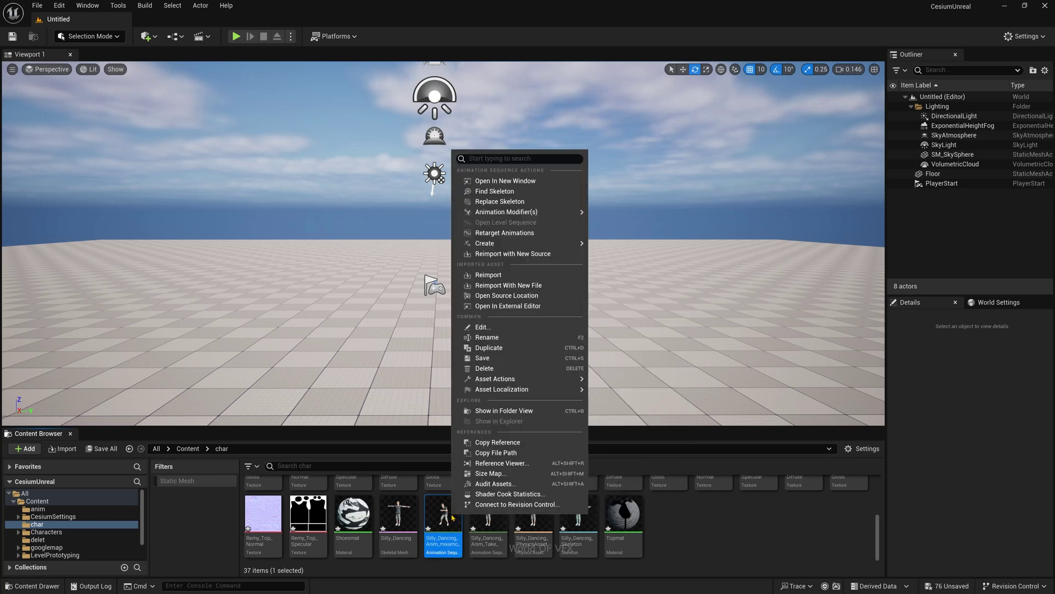
{"action": "left_click", "coordinate": [511, 233]}
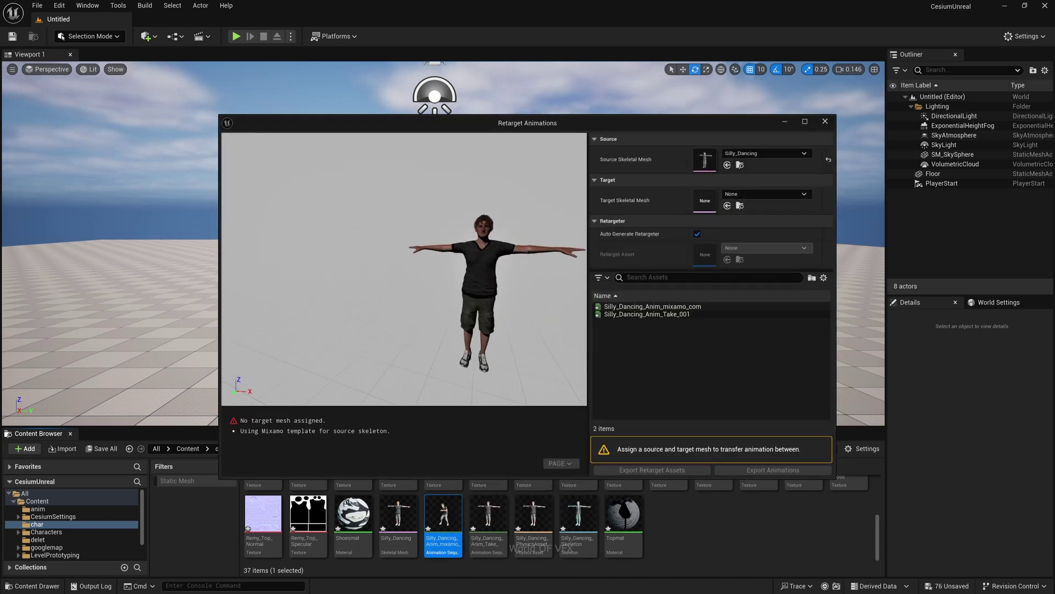
{"action": "key", "text": "super+Up"}
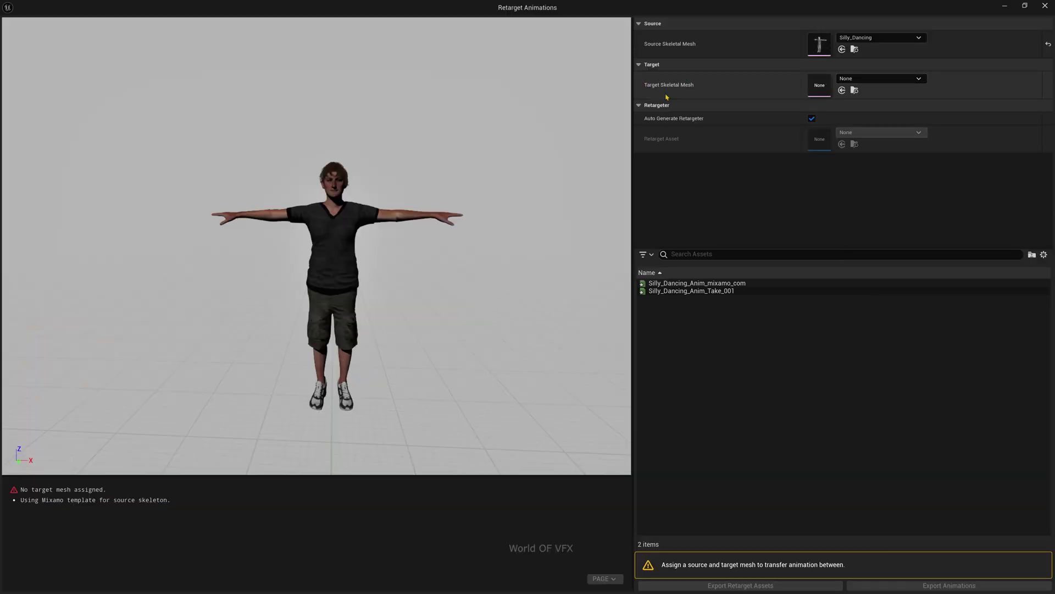
{"action": "left_click", "coordinate": [864, 81]}
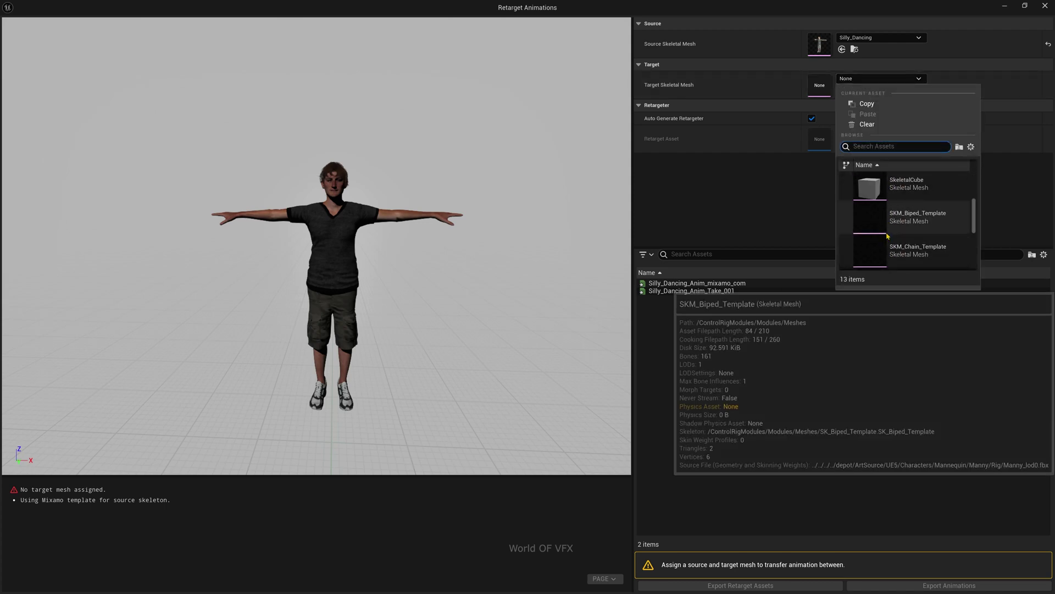
{"action": "scroll", "coordinate": [901, 234], "scroll_direction": "down", "scroll_amount": 3}
{"action": "scroll", "coordinate": [909, 226], "scroll_direction": "up", "scroll_amount": 1}
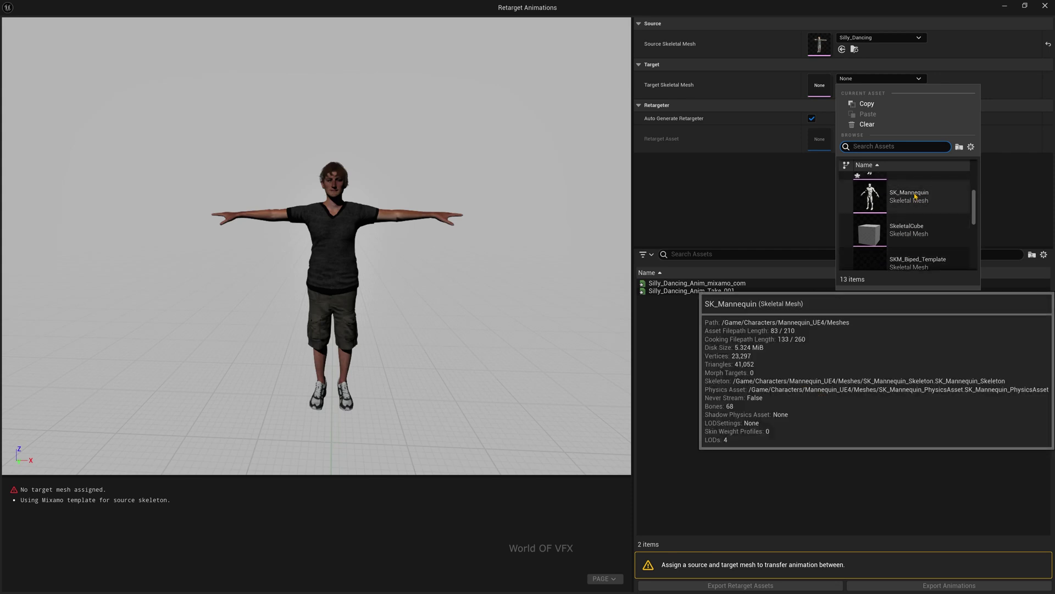
{"action": "scroll", "coordinate": [915, 209], "scroll_direction": "down", "scroll_amount": 1}
{"action": "scroll", "coordinate": [896, 247], "scroll_direction": "down", "scroll_amount": 1}
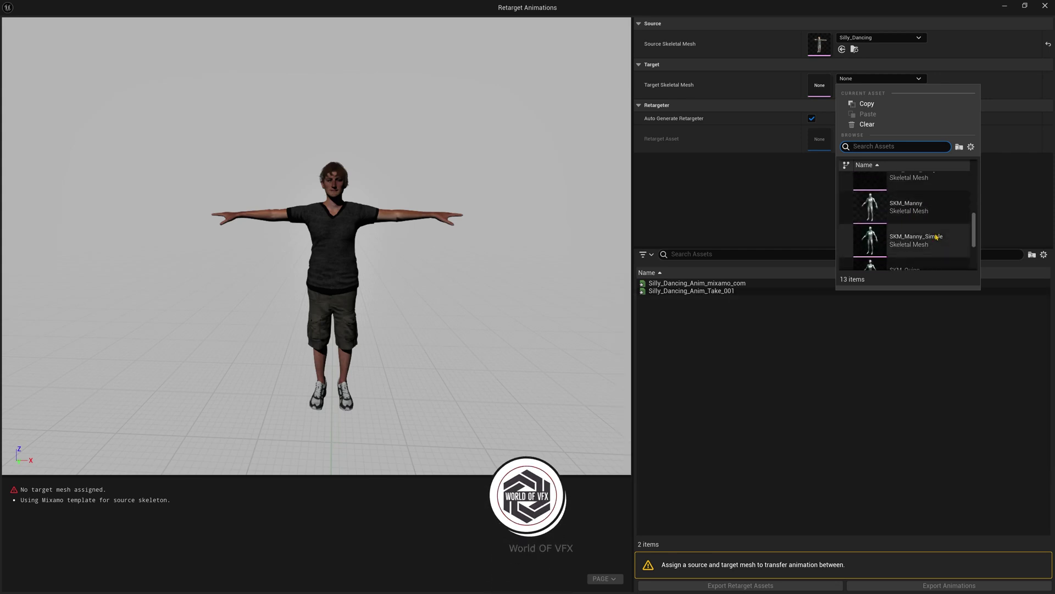
{"action": "scroll", "coordinate": [897, 230], "scroll_direction": "up", "scroll_amount": 2}
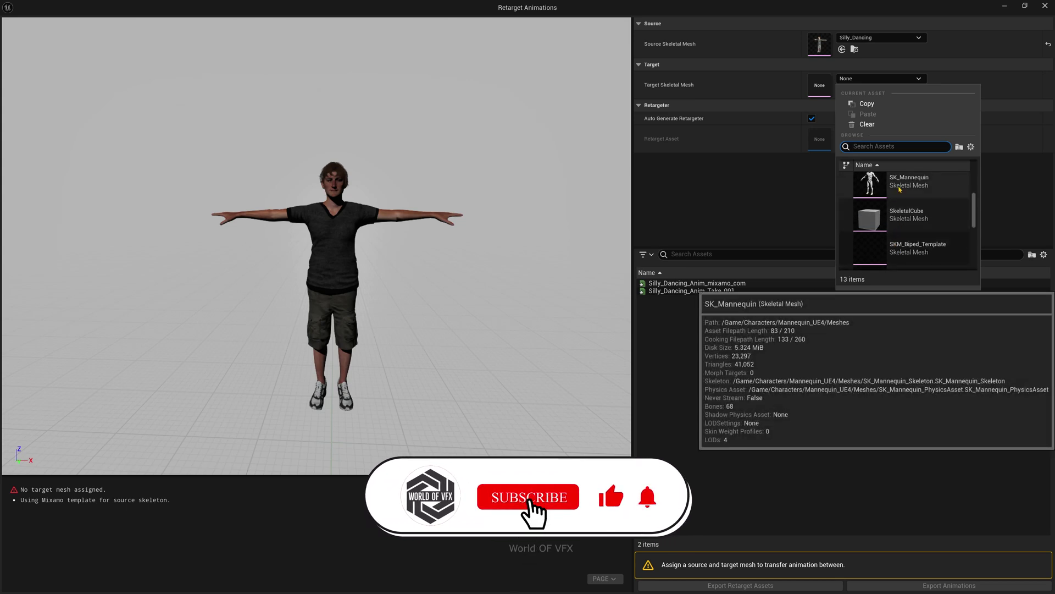
{"action": "left_click", "coordinate": [900, 190]}
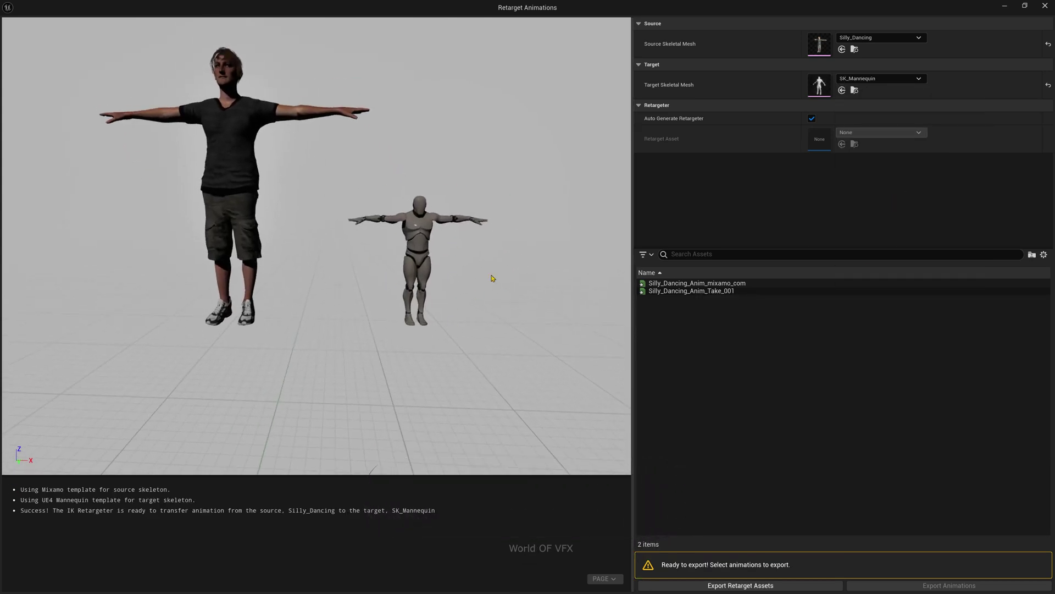
- Preview the retargeted dance, then export both Silly_Dancing animations with referenced assets to a new Content folder named export
{"action": "left_click", "coordinate": [695, 282]}
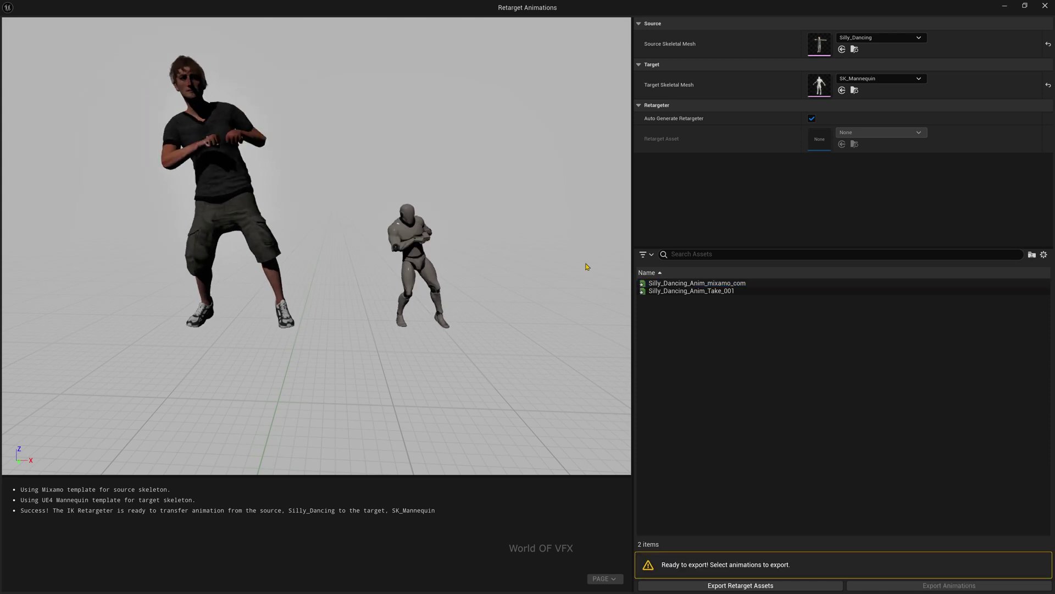
{"action": "left_click", "coordinate": [687, 291]}
{"action": "left_click", "coordinate": [687, 282], "text": "shift"}
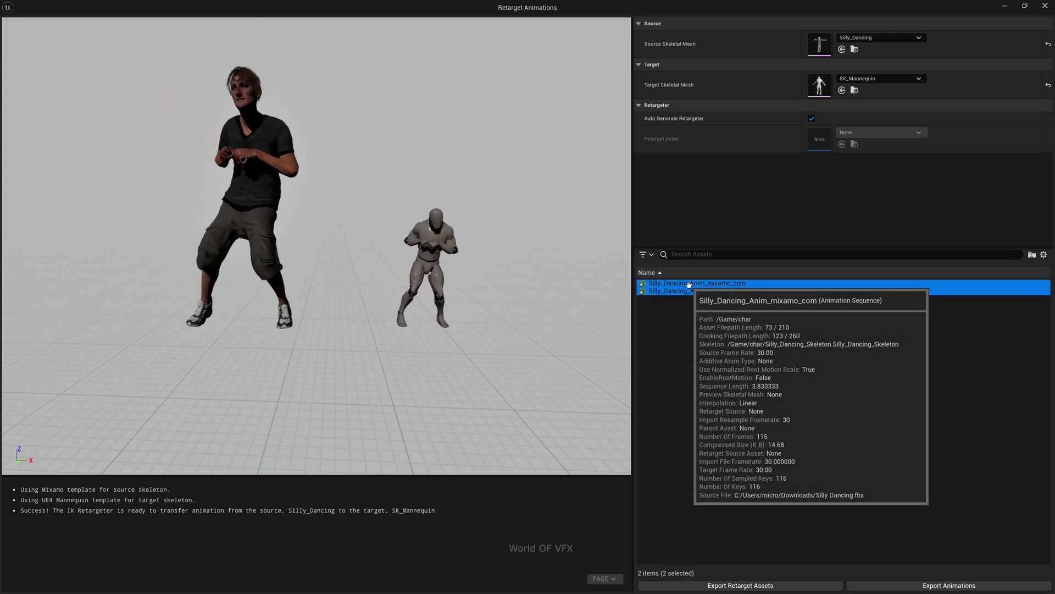
{"action": "left_click", "coordinate": [948, 585]}
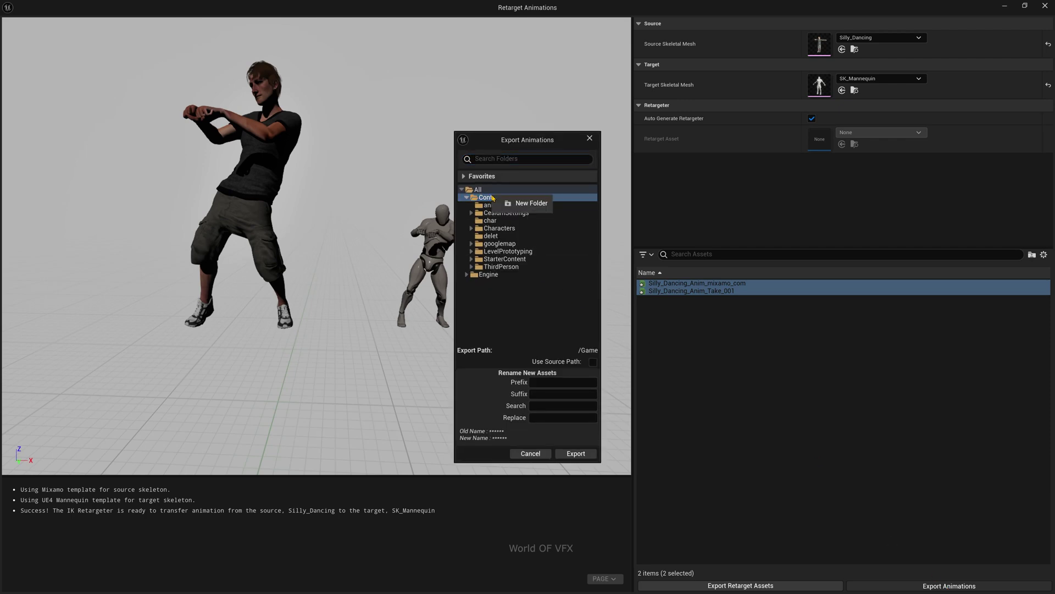
{"action": "left_click", "coordinate": [507, 206]}
{"action": "type", "text": "export"}
{"action": "key", "text": "Return"}
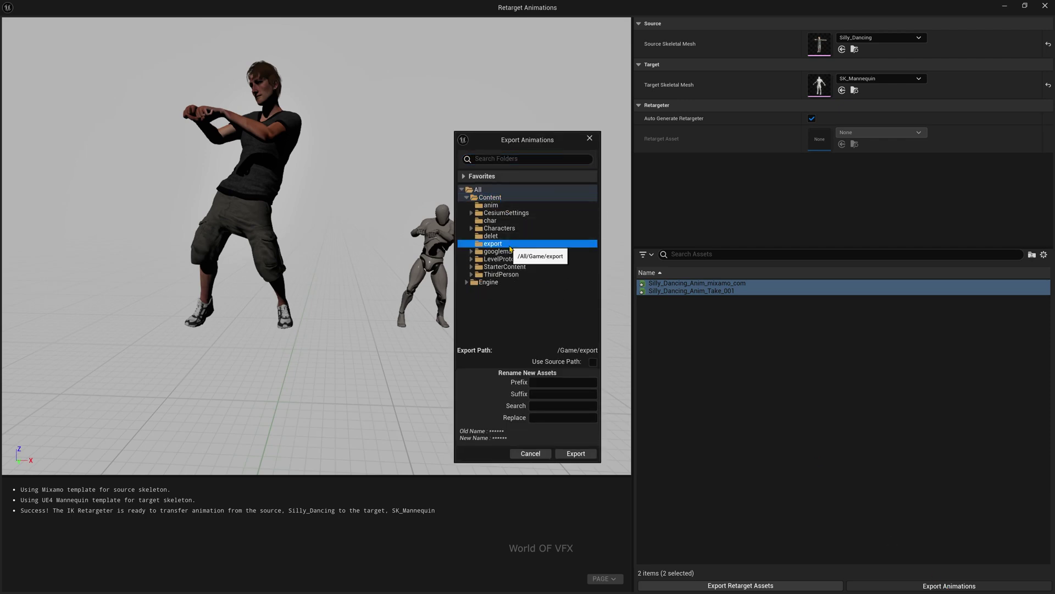
{"action": "left_click", "coordinate": [576, 454]}
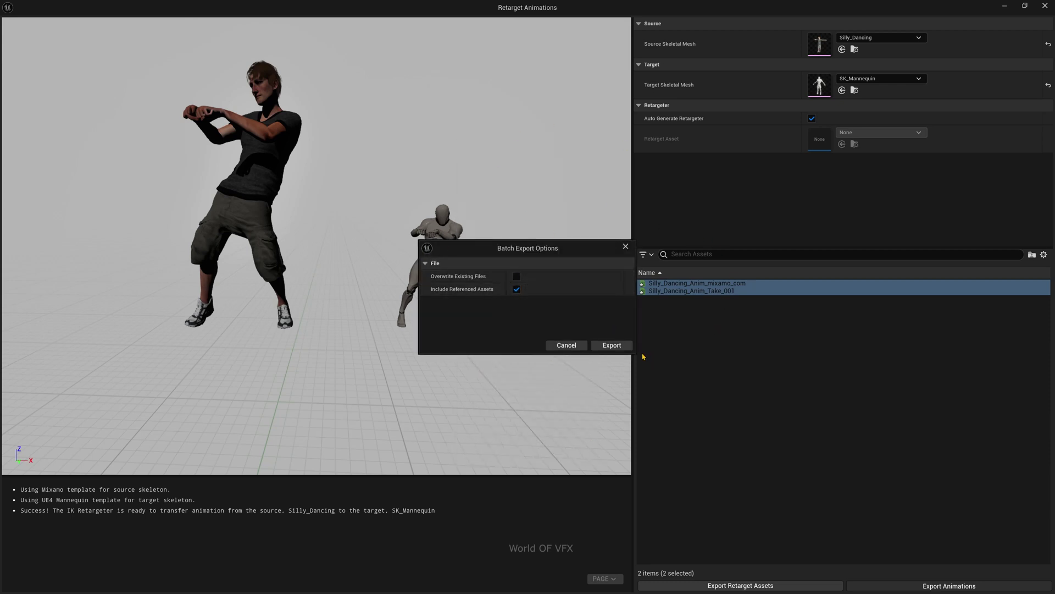
{"action": "left_click", "coordinate": [607, 346]}
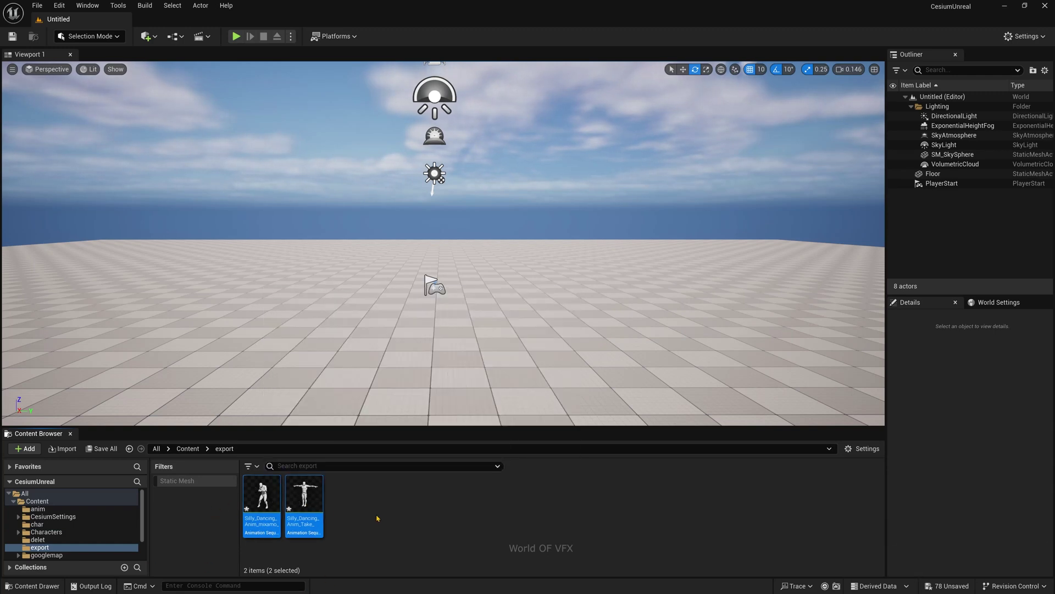
- Place the Silly_Dancing mixamo_com animation from the char folder on the level floor at about X -140, Y -90
{"action": "left_click", "coordinate": [38, 524]}
{"action": "scroll", "coordinate": [495, 522], "scroll_direction": "down", "scroll_amount": 5}
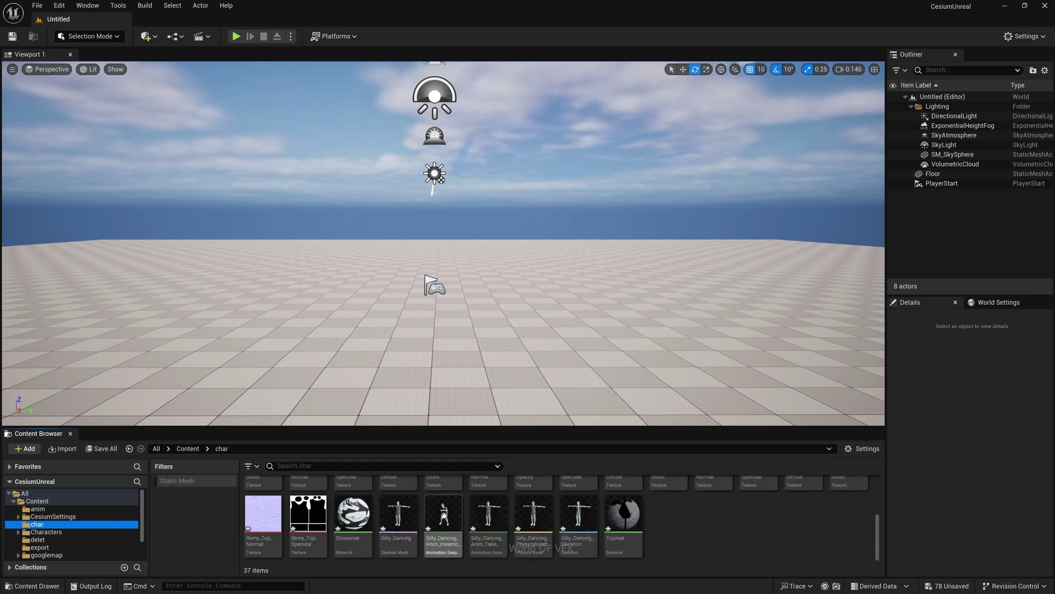
{"action": "left_click_drag", "start_coordinate": [443, 514], "coordinate": [400, 336]}
{"action": "right_click_drag", "start_coordinate": [471, 347], "coordinate": [490, 204]}
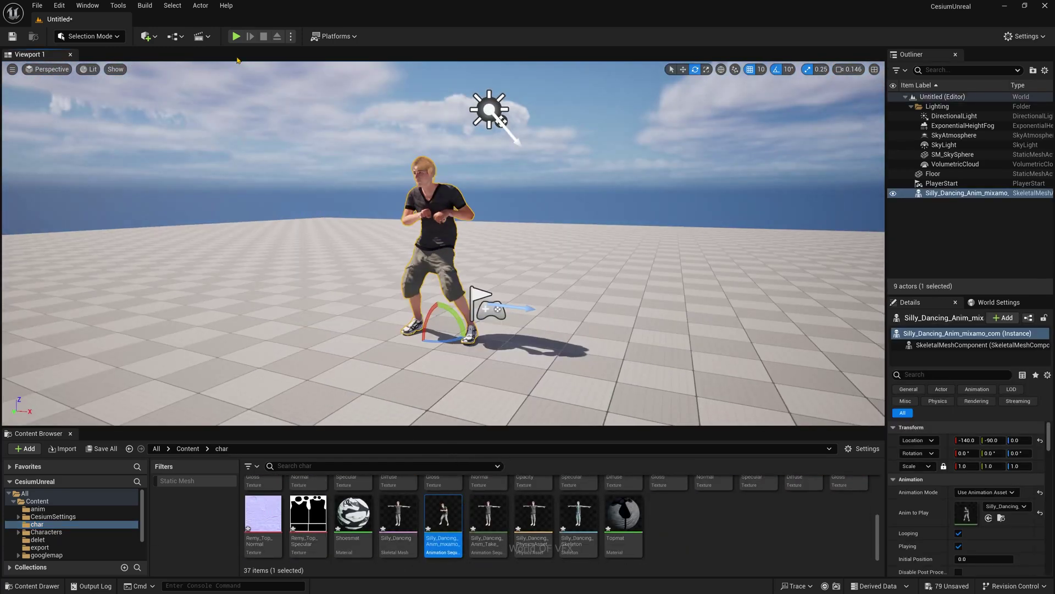
- Play the level in the editor, back away to watch the Mixamo character dance, and stop the play session
{"action": "left_click", "coordinate": [236, 36]}
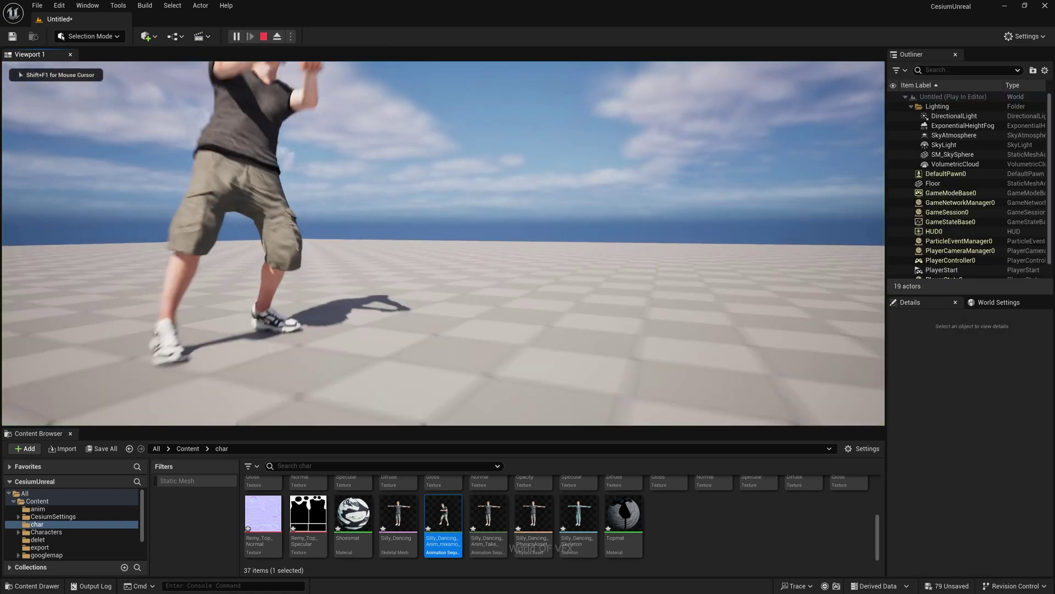
{"action": "key", "text": "s"}
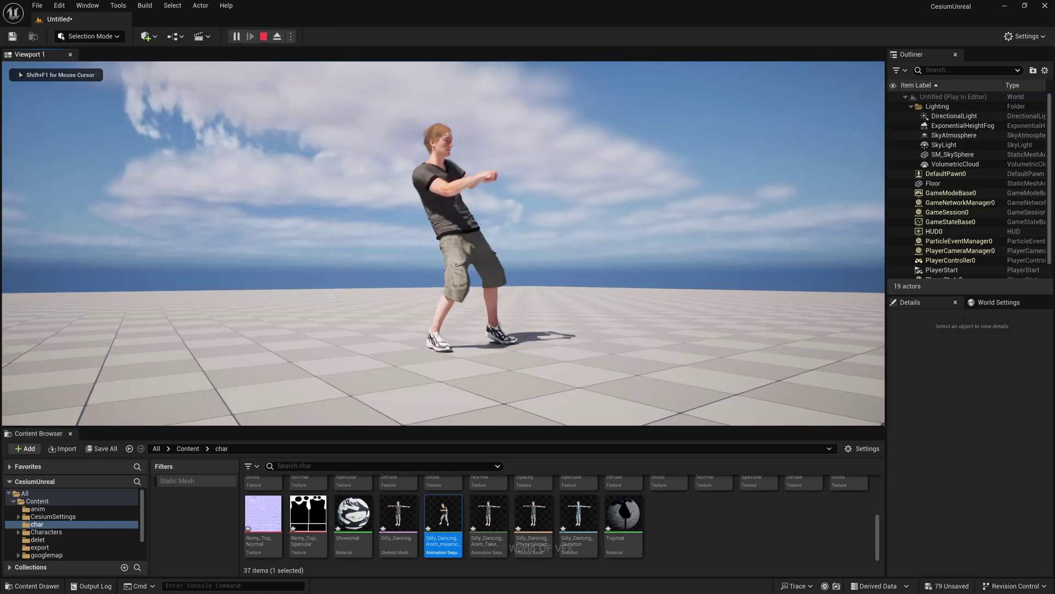
{"action": "key", "text": "Escape"}
- Place the retargeted mannequin dance from the export folder beside the Mixamo character at about X 170, Y -80, scaled uniformly to 2.5
{"action": "scroll", "coordinate": [38, 544], "scroll_direction": "down", "scroll_amount": 1}
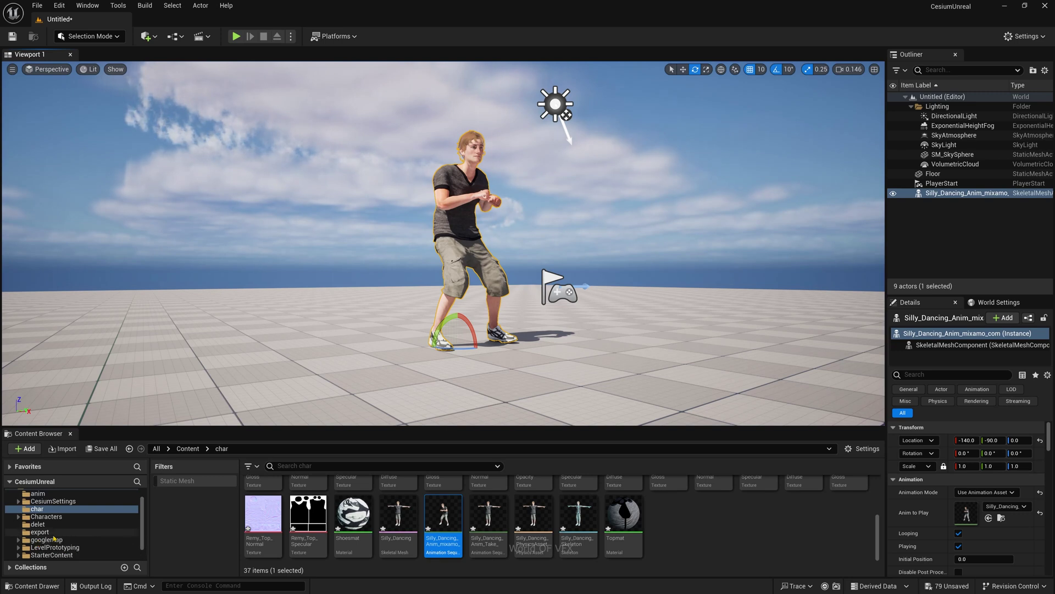
{"action": "left_click", "coordinate": [40, 532]}
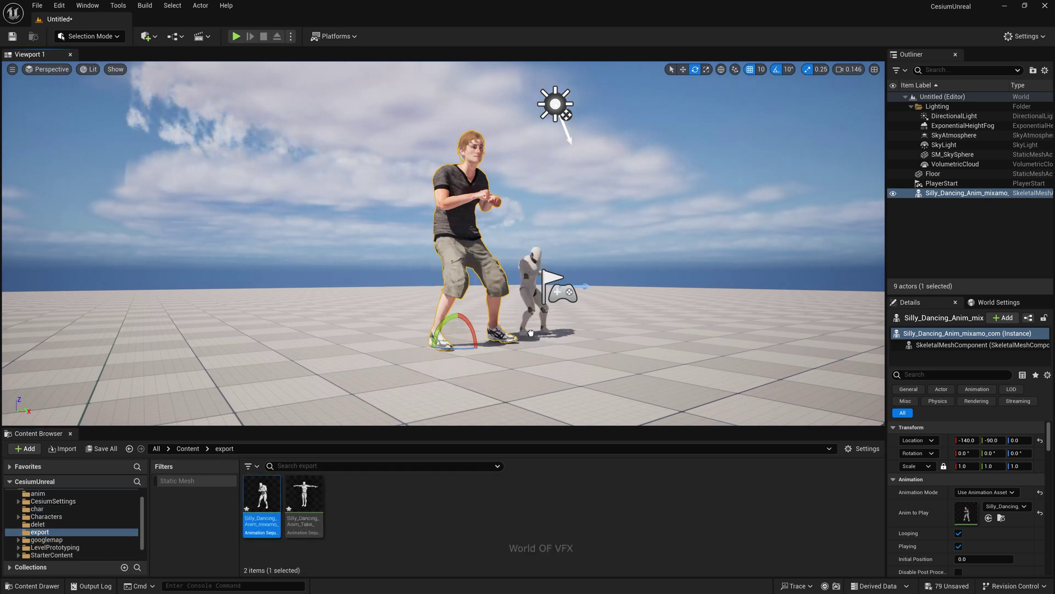
{"action": "left_click_drag", "start_coordinate": [586, 331], "coordinate": [587, 331]}
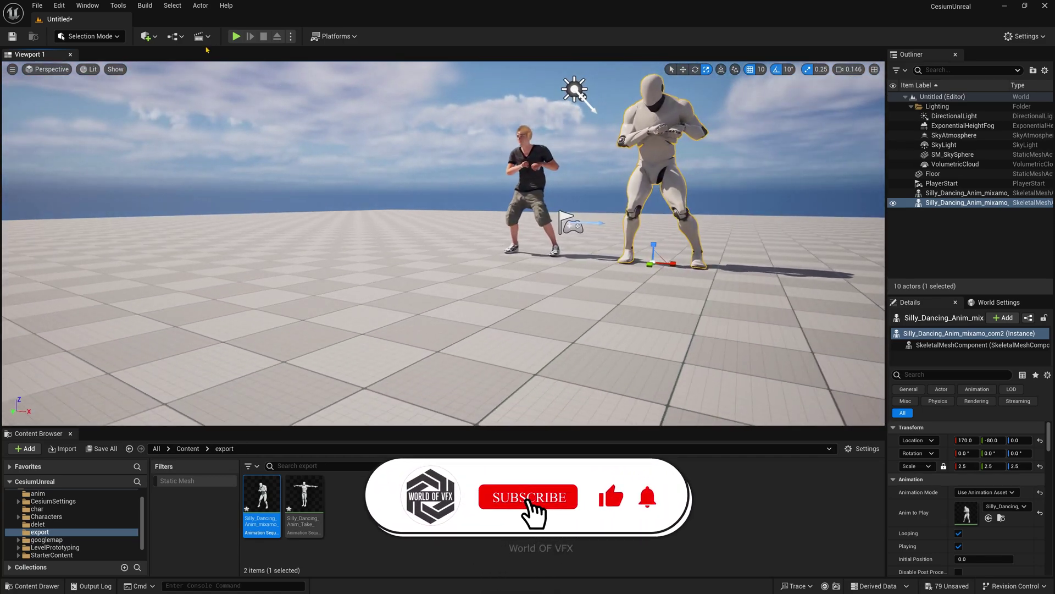
- Play the level in full screen and move closer to compare the two dancing characters
{"action": "left_click", "coordinate": [236, 36]}
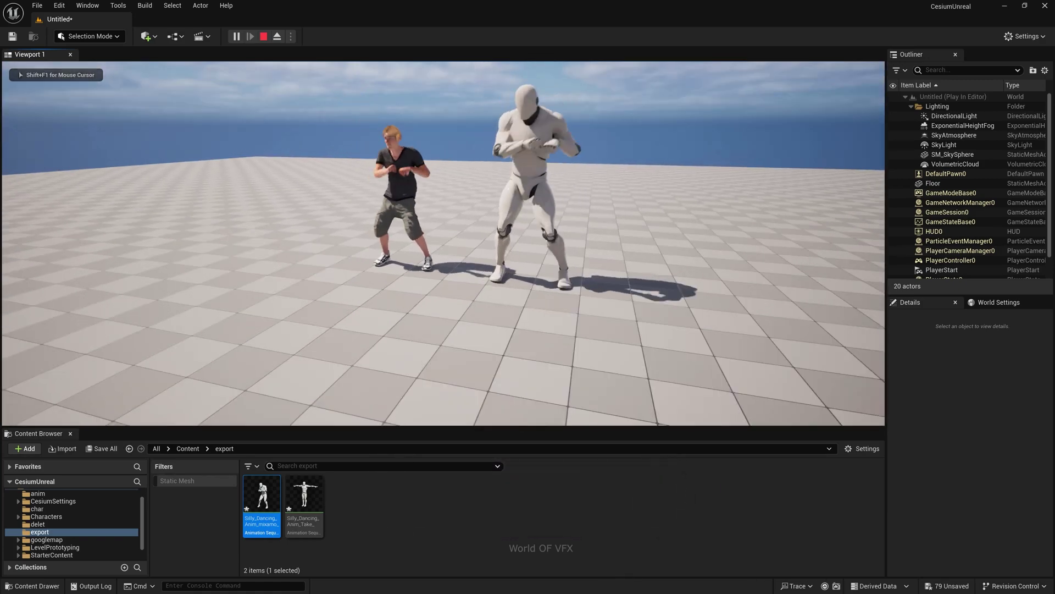
{"action": "key", "text": "F11"}
{"action": "key", "text": "w"}
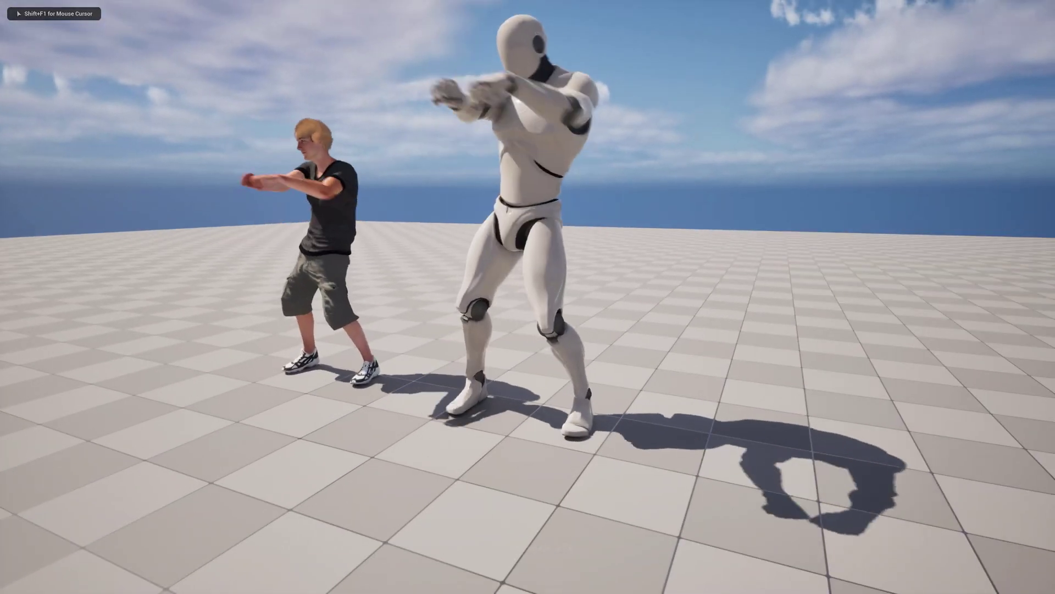